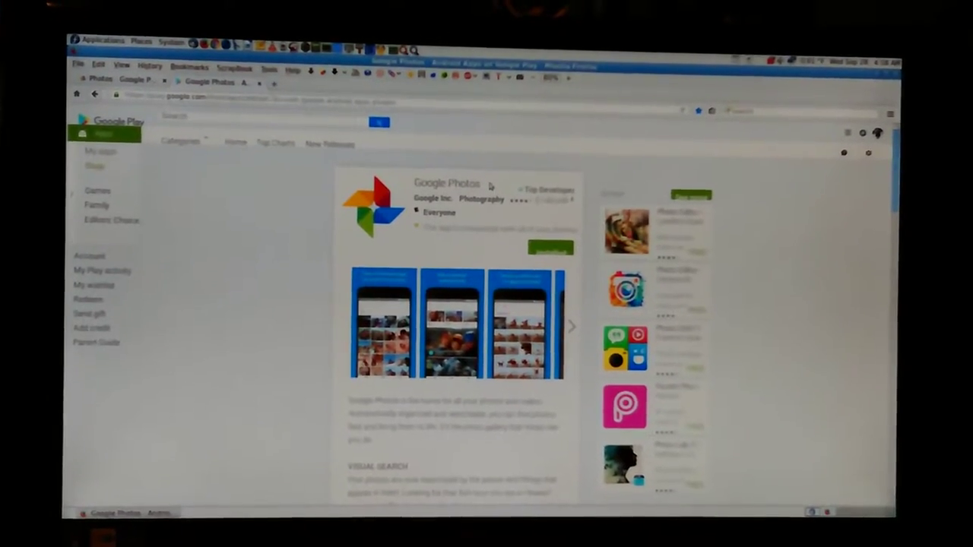
- Switch from the Google Play tab to the Google Photos library showing the Sep 15–16 uploads
key("ctrl+Tab")
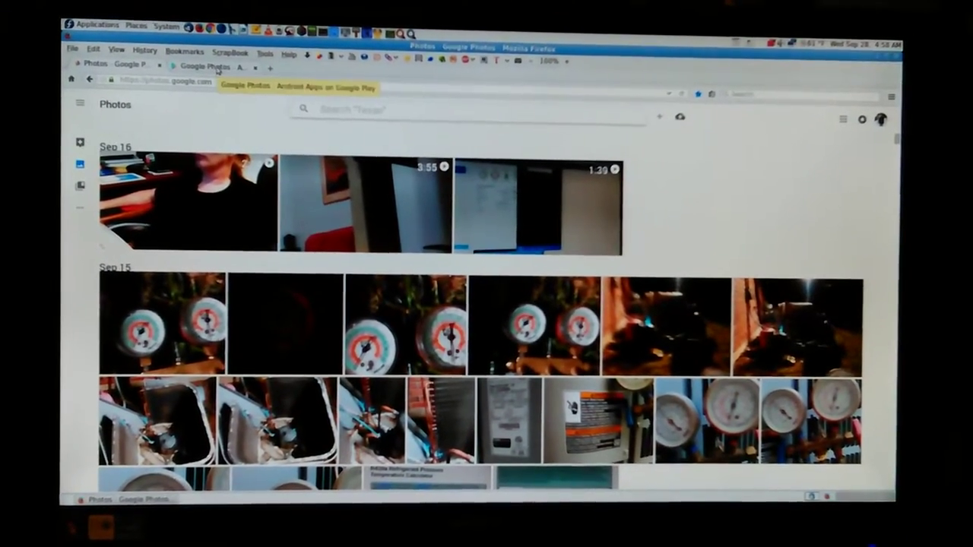
- Switch back to the 'Google Photos - Android Apps on Google Play' tab
left_click(217, 67)
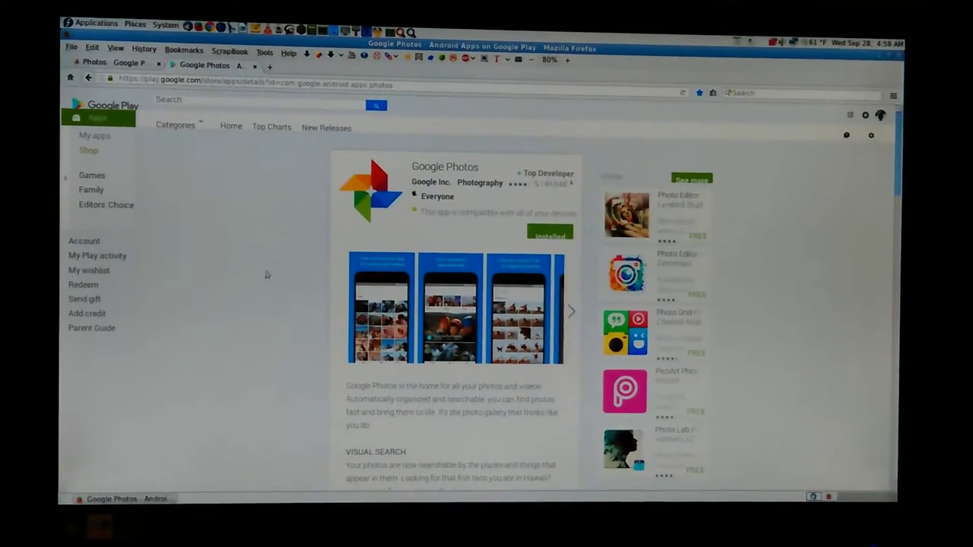